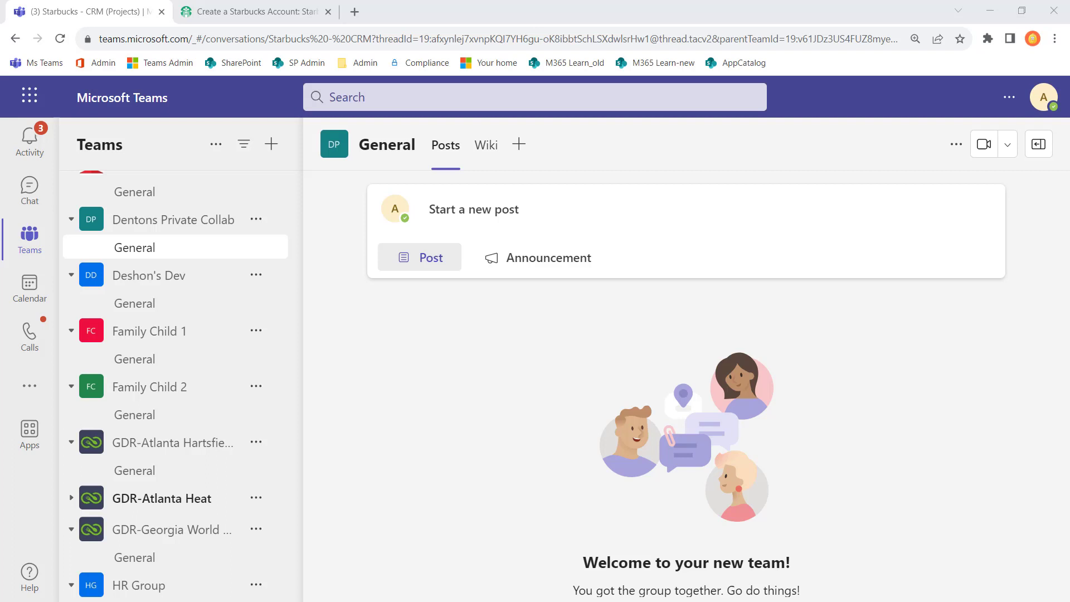
# Look through the teams under Hidden teams and collapse that section.
pyautogui.scroll(-5, 207, 384)
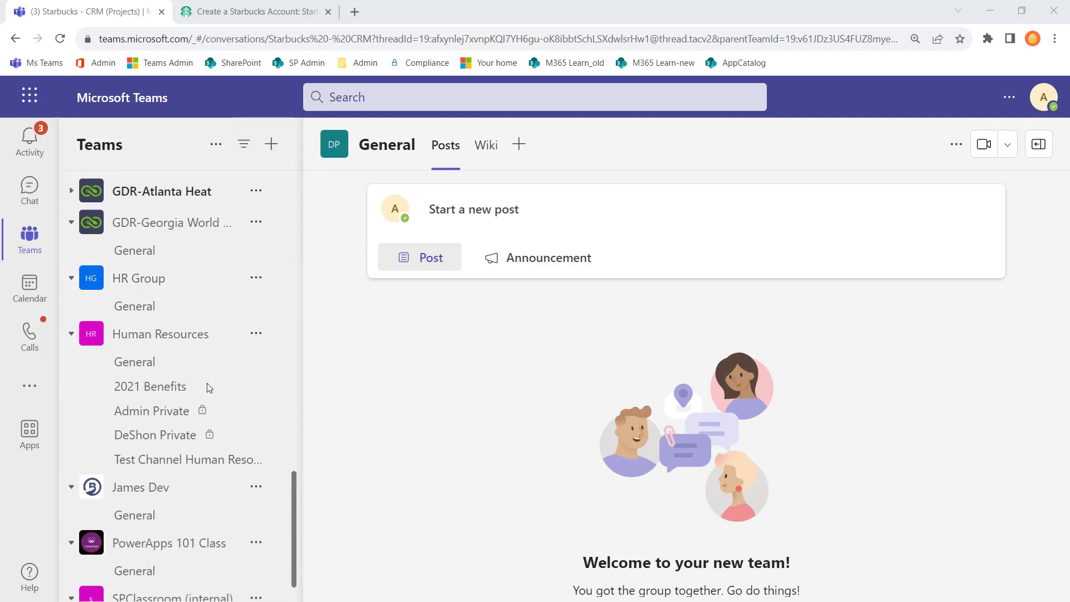
pyautogui.scroll(-1, 207, 387)
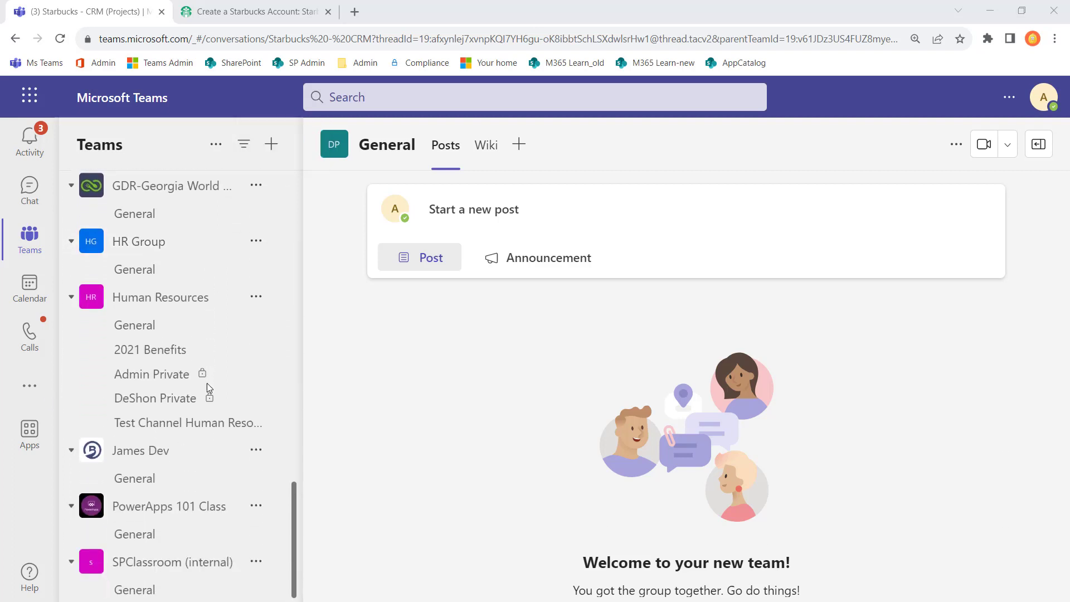
pyautogui.scroll(2, 208, 385)
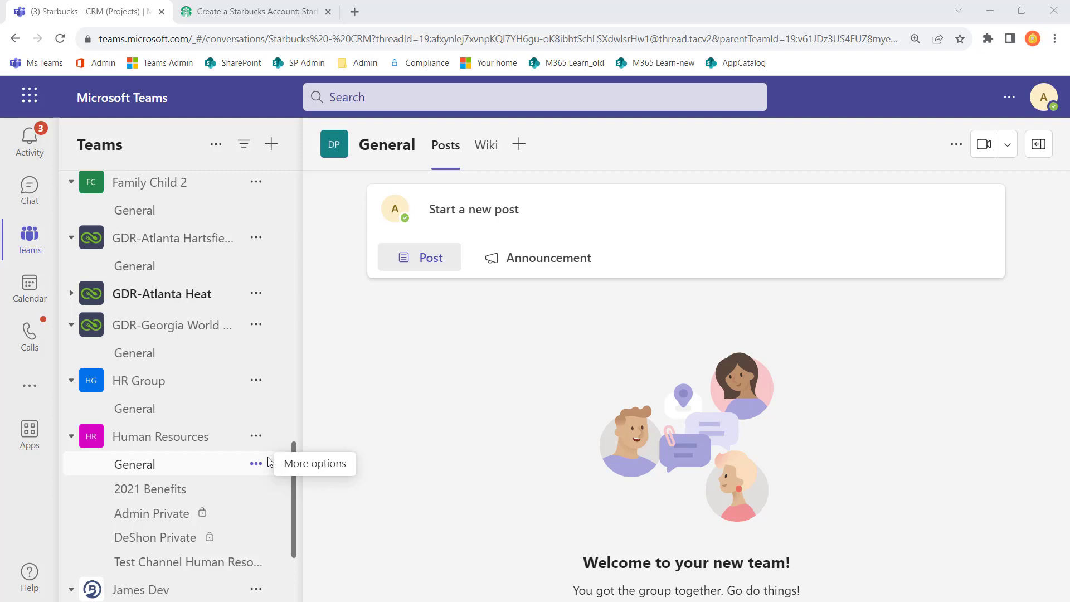
pyautogui.scroll(15, 253, 424)
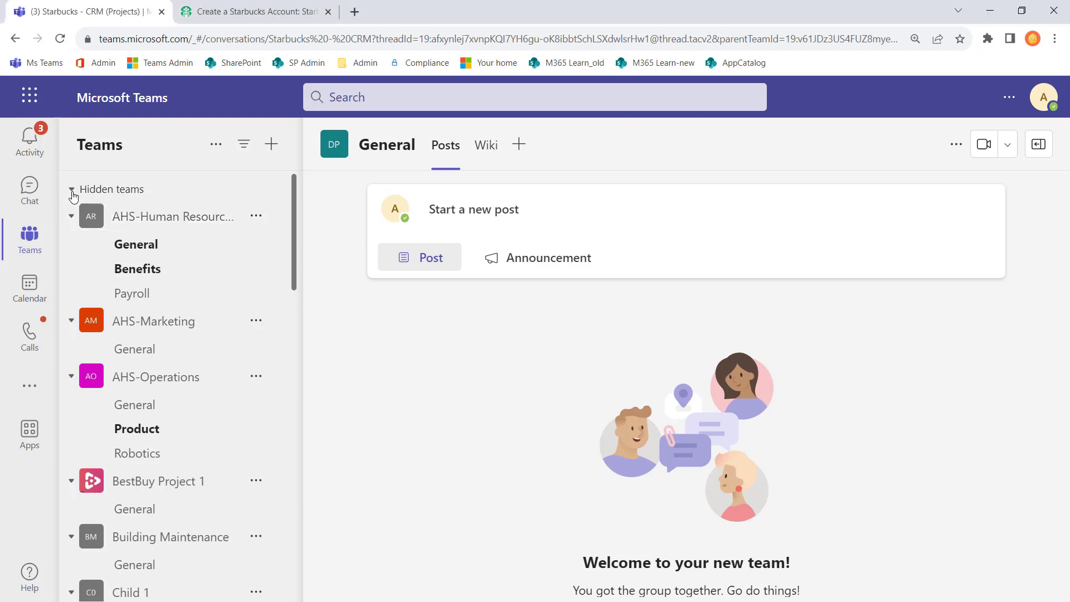
pyautogui.click(72, 191)
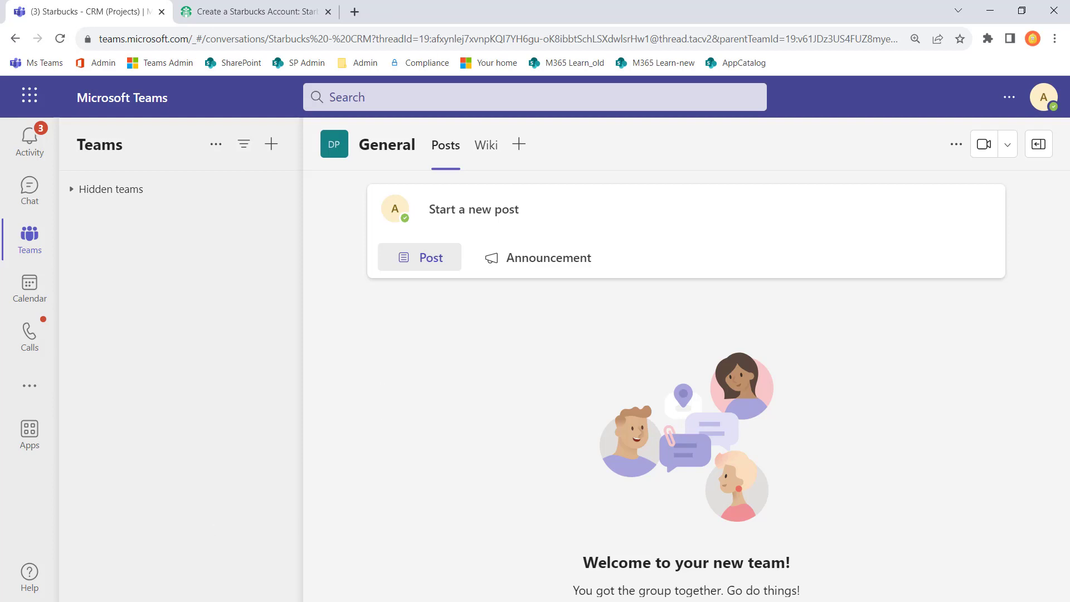
# Switch to the Microsoft Teams admin center, review the teams under Manage teams and start adding a new team.
pyautogui.hotkey('alt', 'Tab')
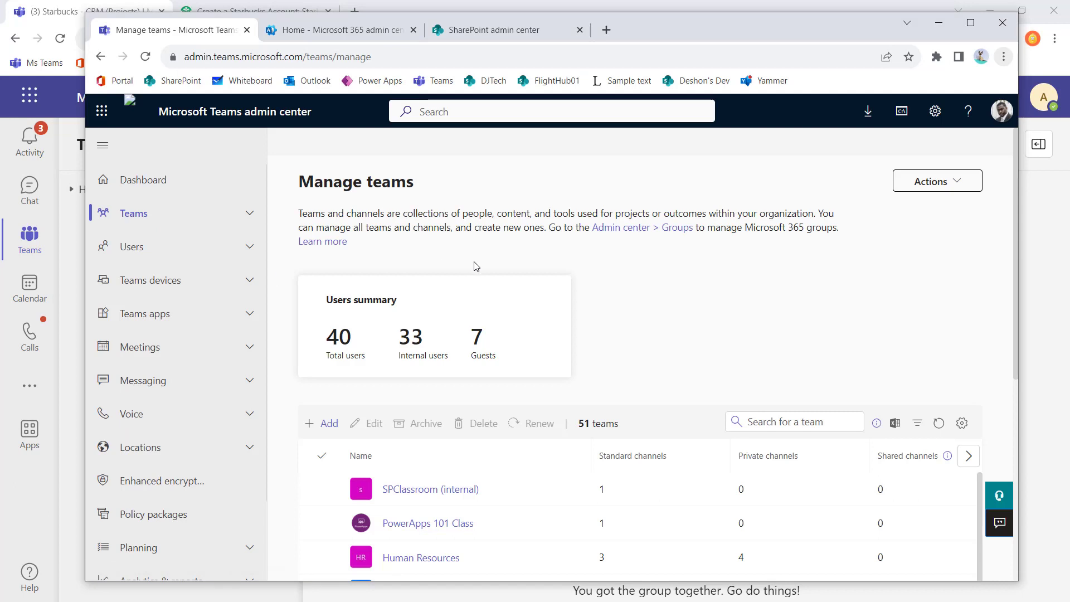
pyautogui.scroll(-3, 641, 327)
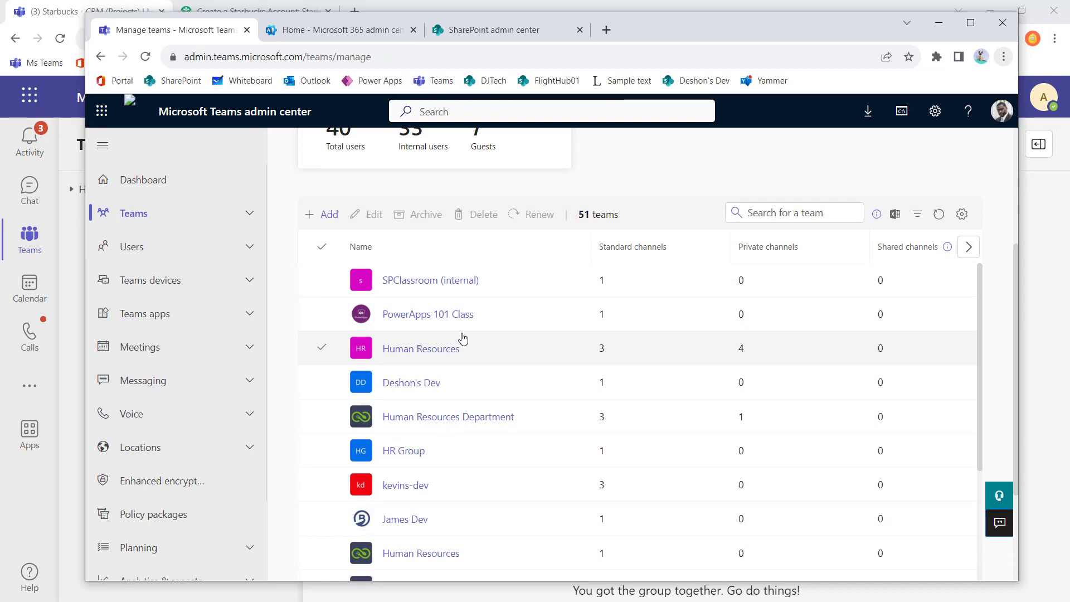
pyautogui.click(334, 221)
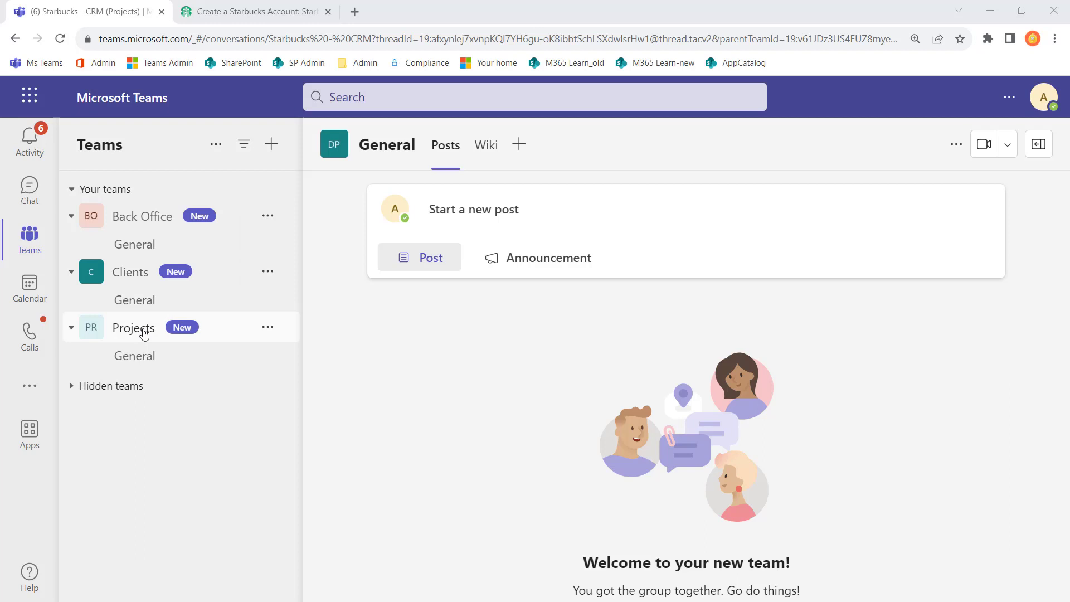
# Start a new channel for the Back Office team and name it Human Resources.
pyautogui.moveTo(144, 333)
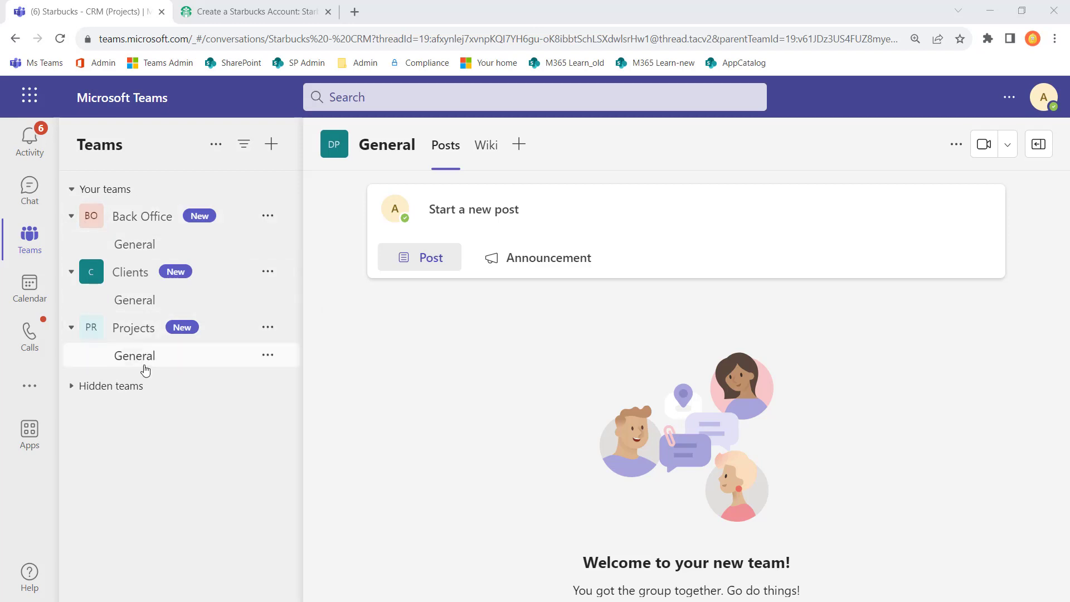
pyautogui.click(268, 216)
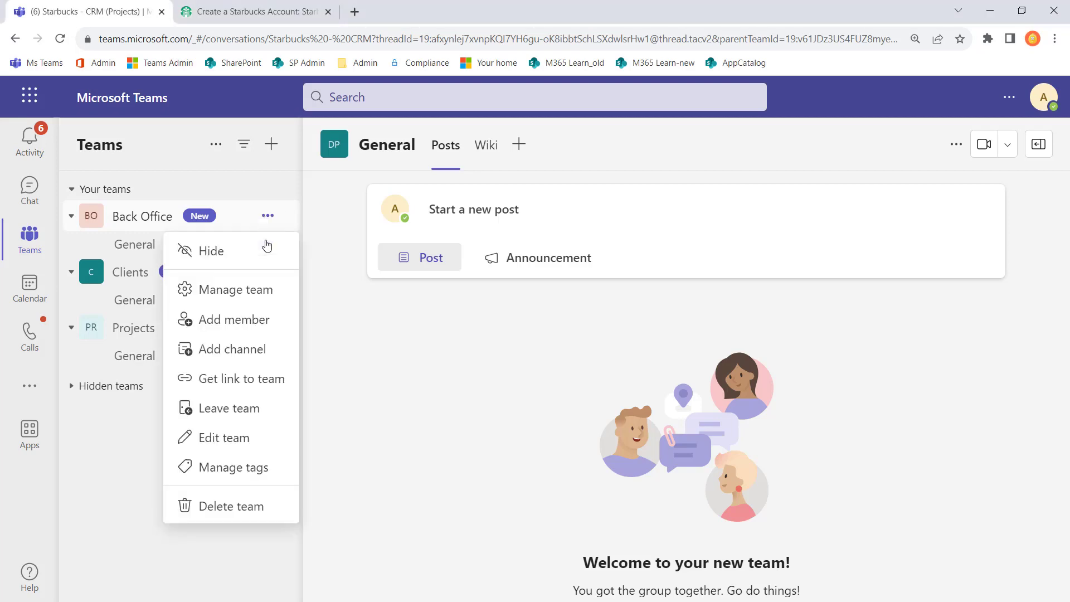
pyautogui.click(230, 349)
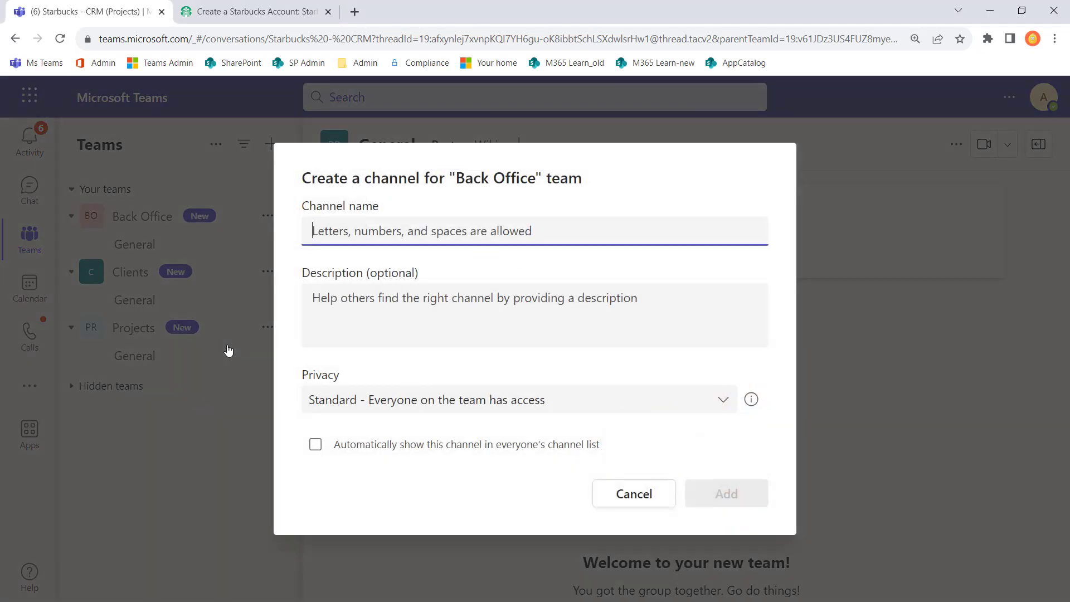
pyautogui.write('Human Resources')
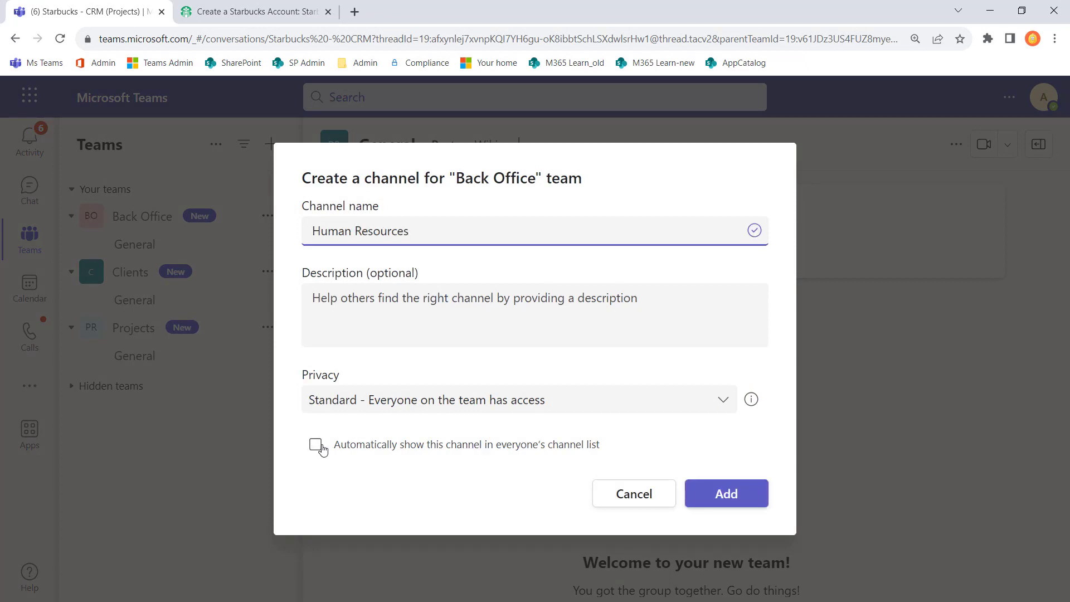
pyautogui.click(321, 444)
pyautogui.click(325, 444)
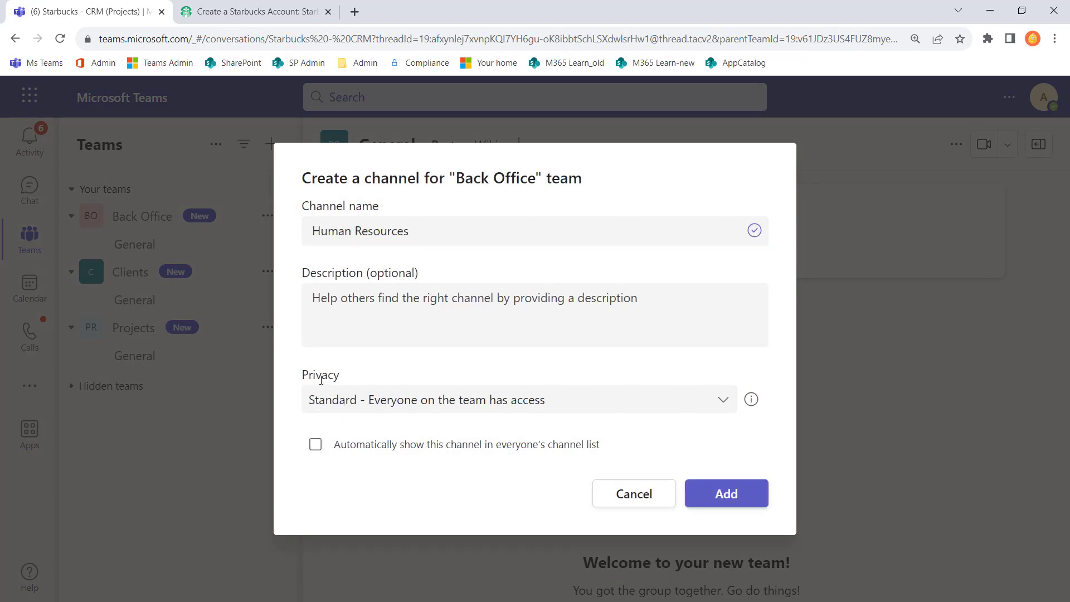
# Set the channel's privacy to Shared, turn off sharing with everyone on the team, and create the channel.
pyautogui.click(351, 402)
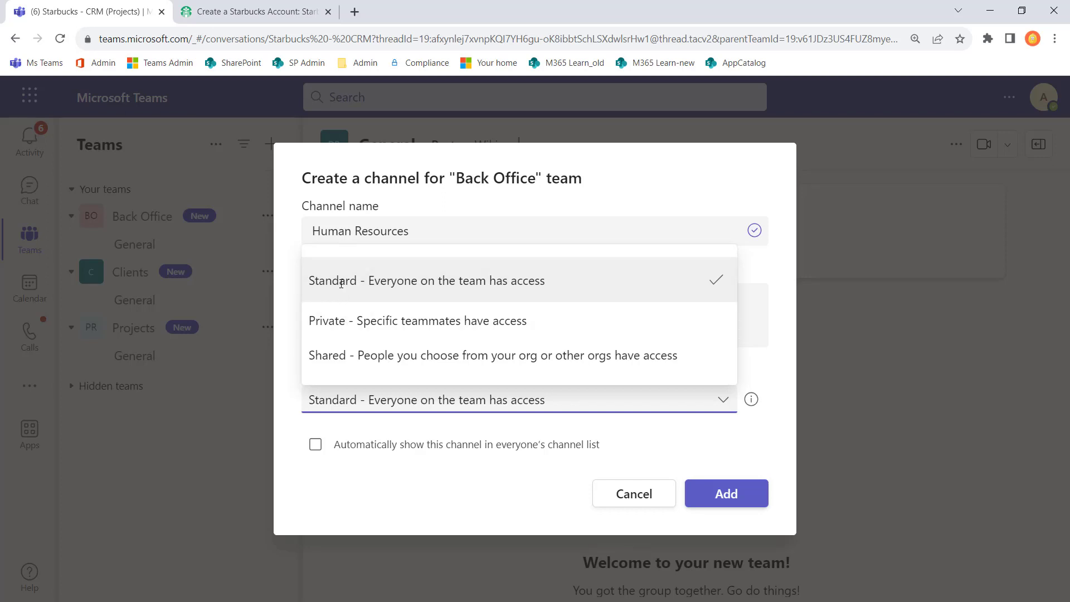
pyautogui.click(347, 357)
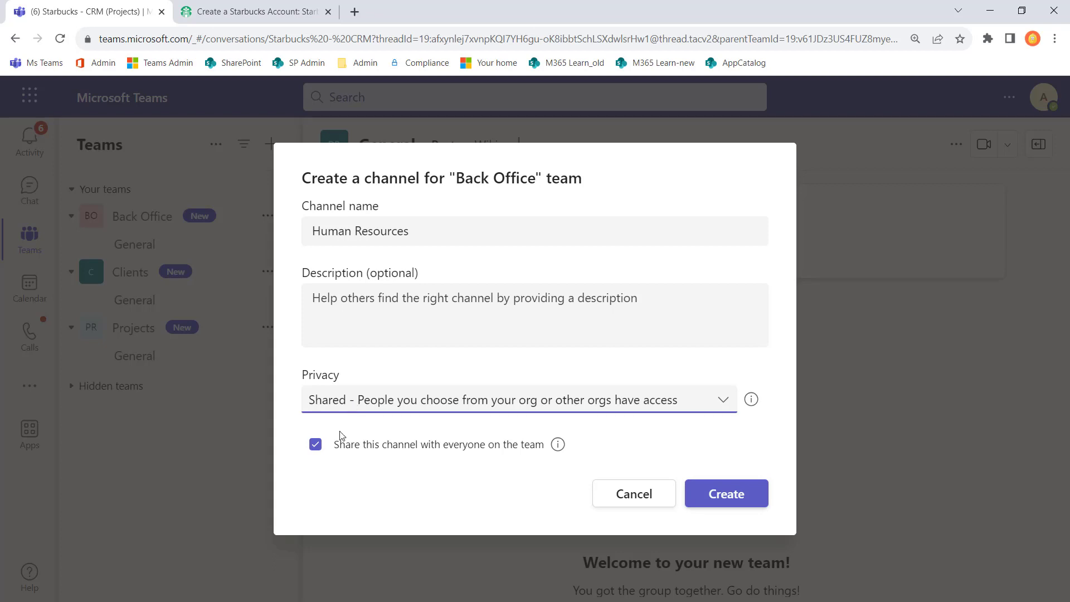
pyautogui.click(315, 447)
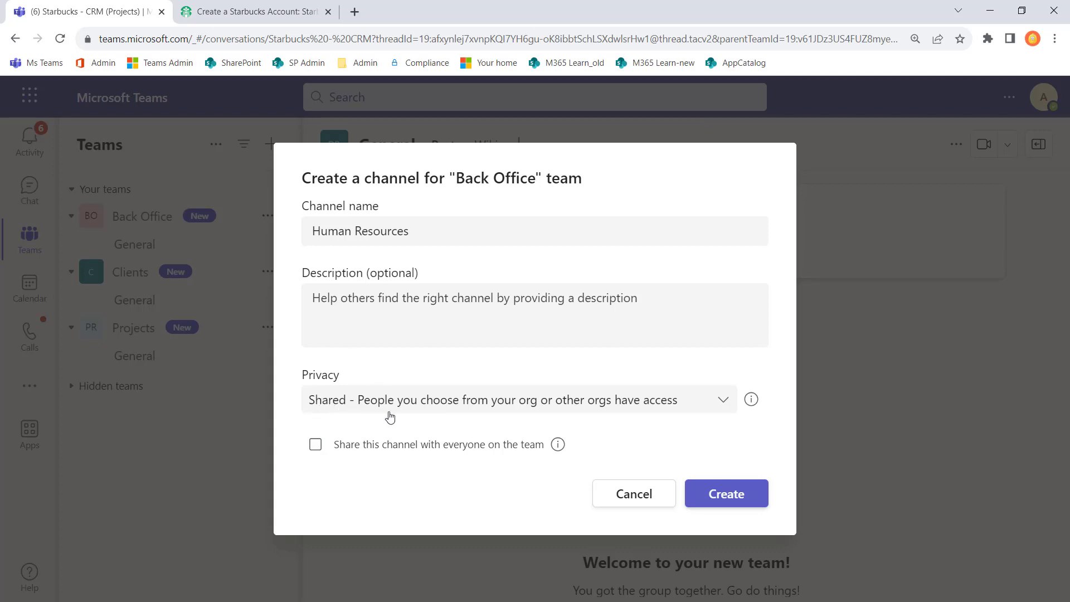
pyautogui.click(746, 499)
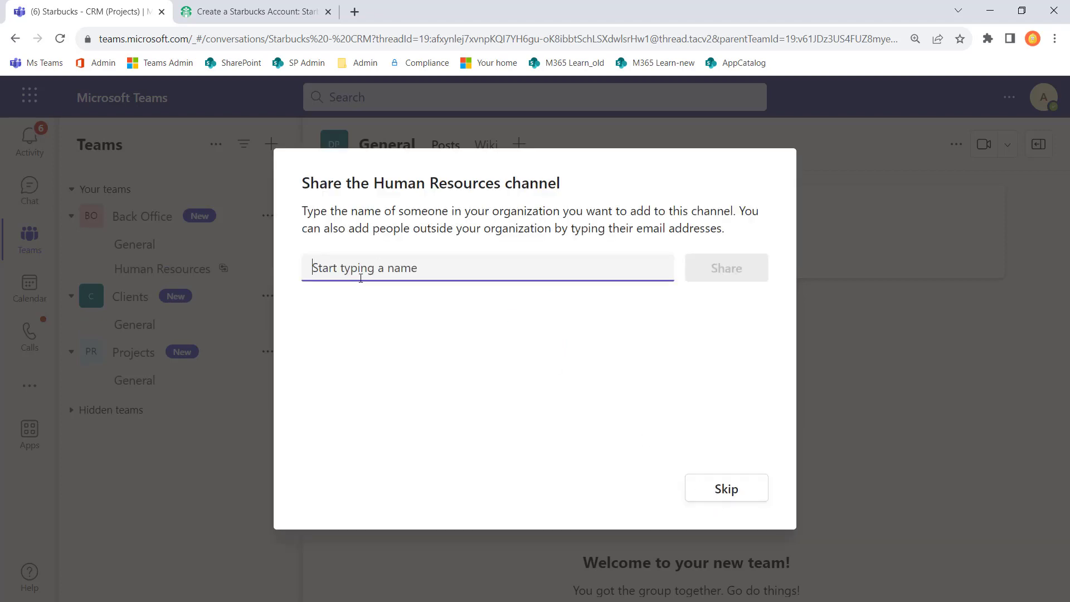
# Share the Human Resources channel with two people from the organization and make both of them owners.
pyautogui.write('ma')
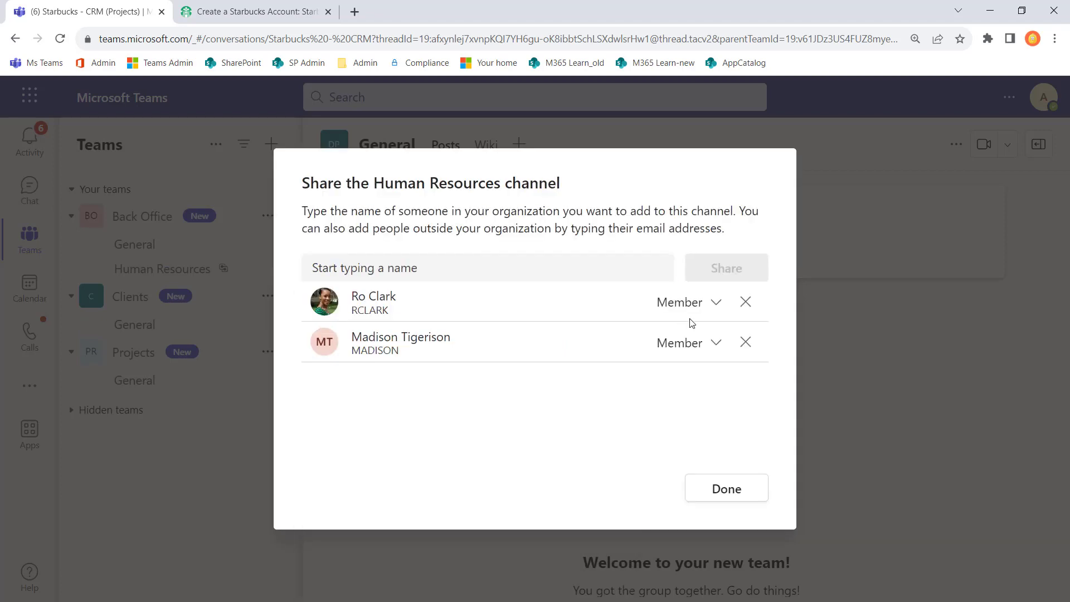
pyautogui.click(718, 303)
pyautogui.click(697, 359)
pyautogui.click(712, 349)
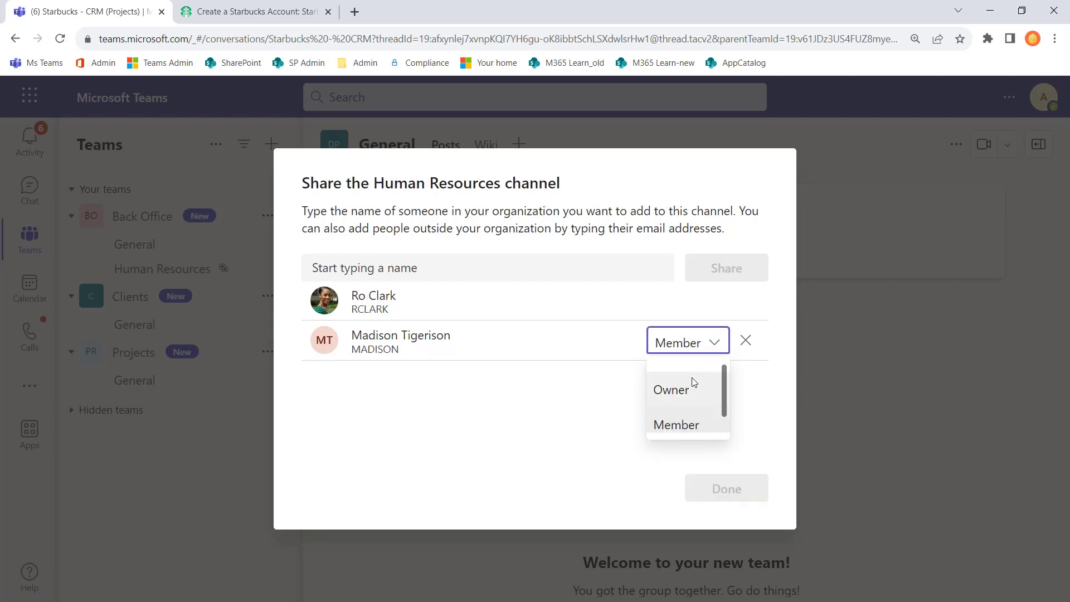
pyautogui.click(685, 386)
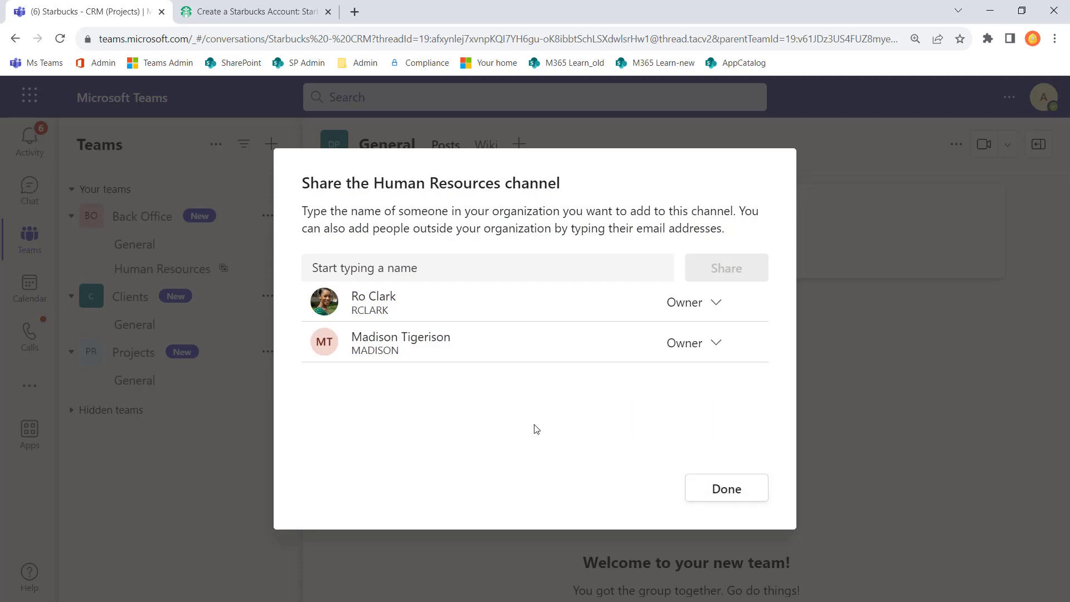
pyautogui.click(719, 487)
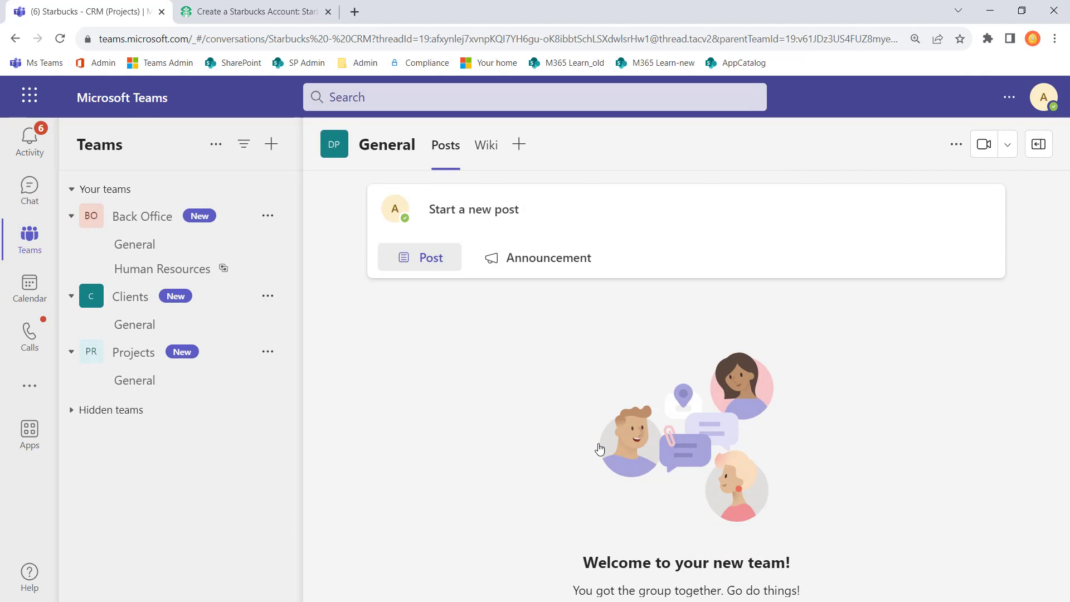
# Start another channel for the Back Office team and erase the mistyped channel name back to its first letter.
pyautogui.click(270, 219)
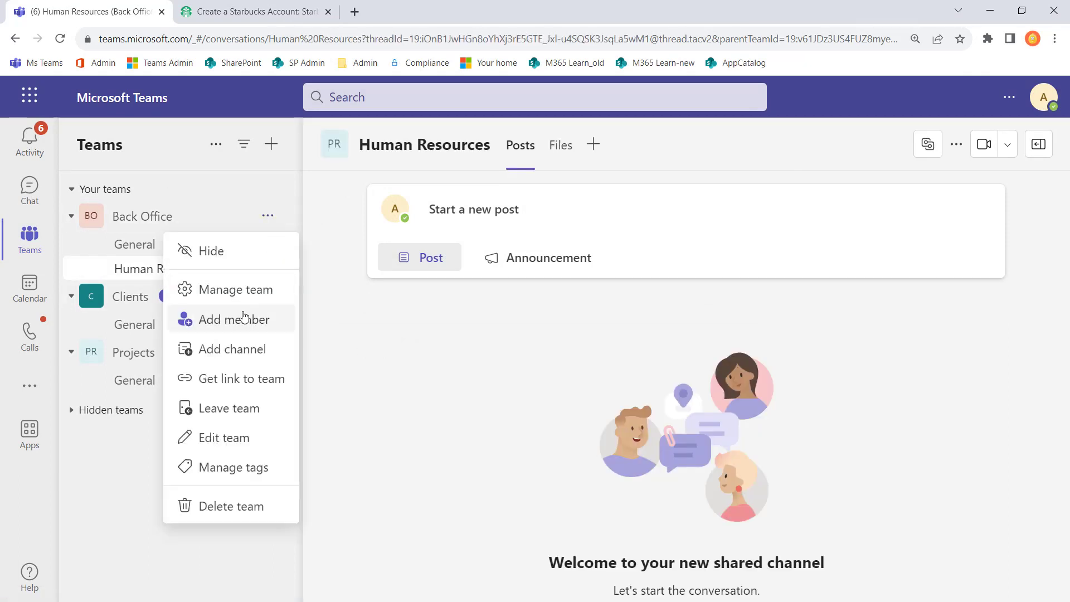
pyautogui.click(246, 345)
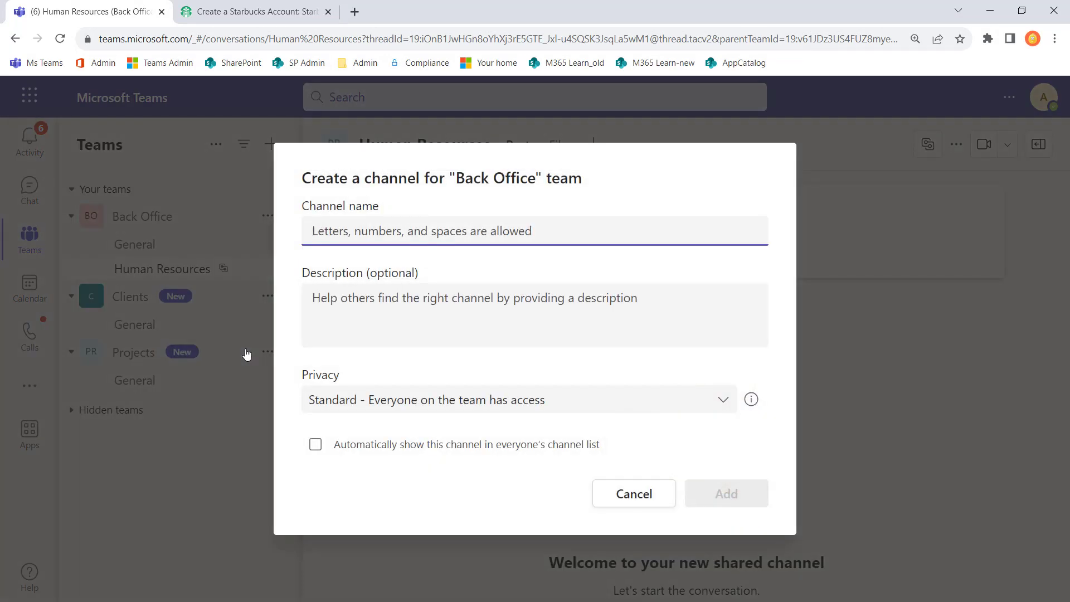
pyautogui.write('Madison')
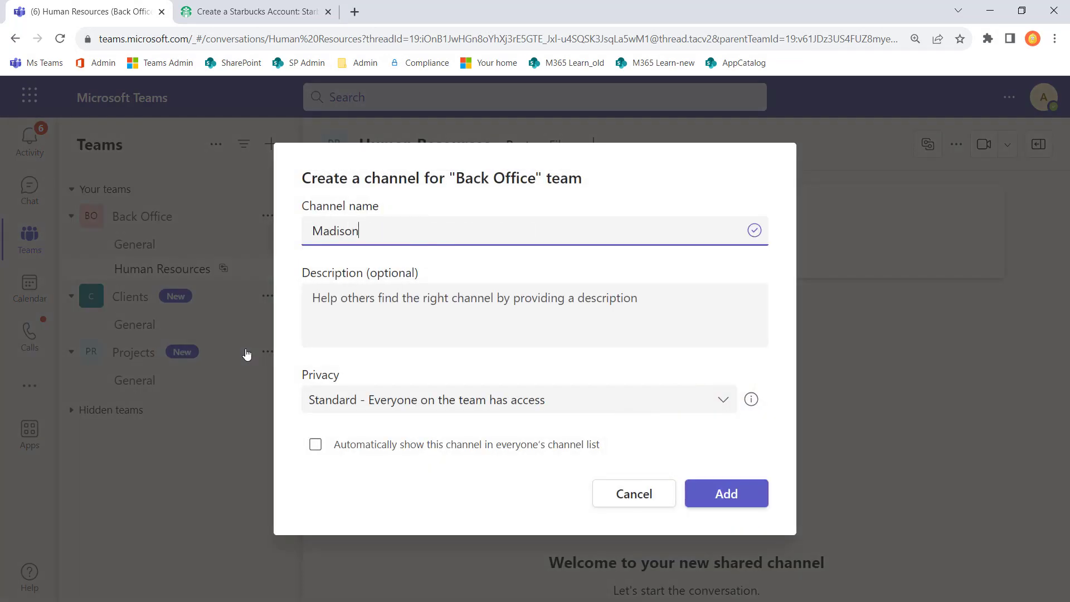
pyautogui.press('BackSpace')
pyautogui.press('BackSpace')
pyautogui.press('BackSpace')
pyautogui.press('BackSpace')
pyautogui.press('BackSpace')
pyautogui.press('BackSpace')
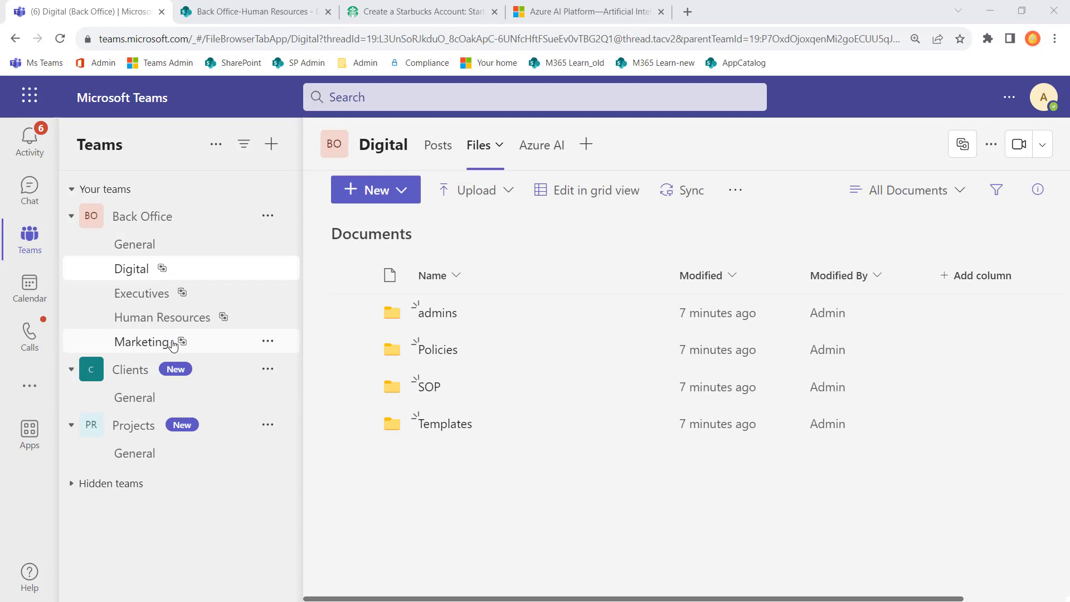
# Examine the document folders of the Digital, Human Resources and Executives channels in the Back Office team.
pyautogui.click(139, 275)
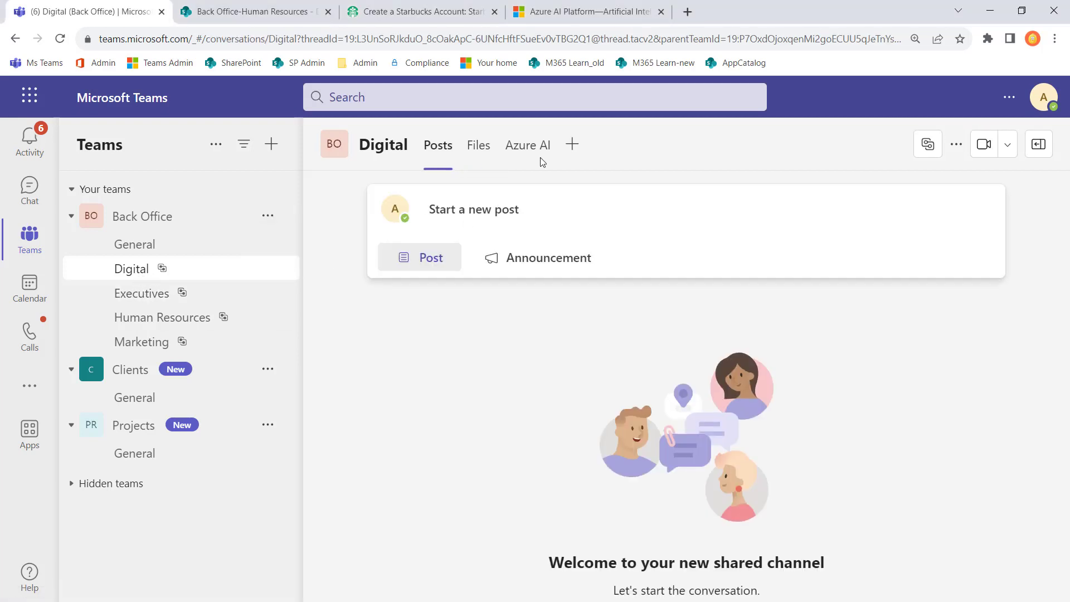
pyautogui.click(469, 142)
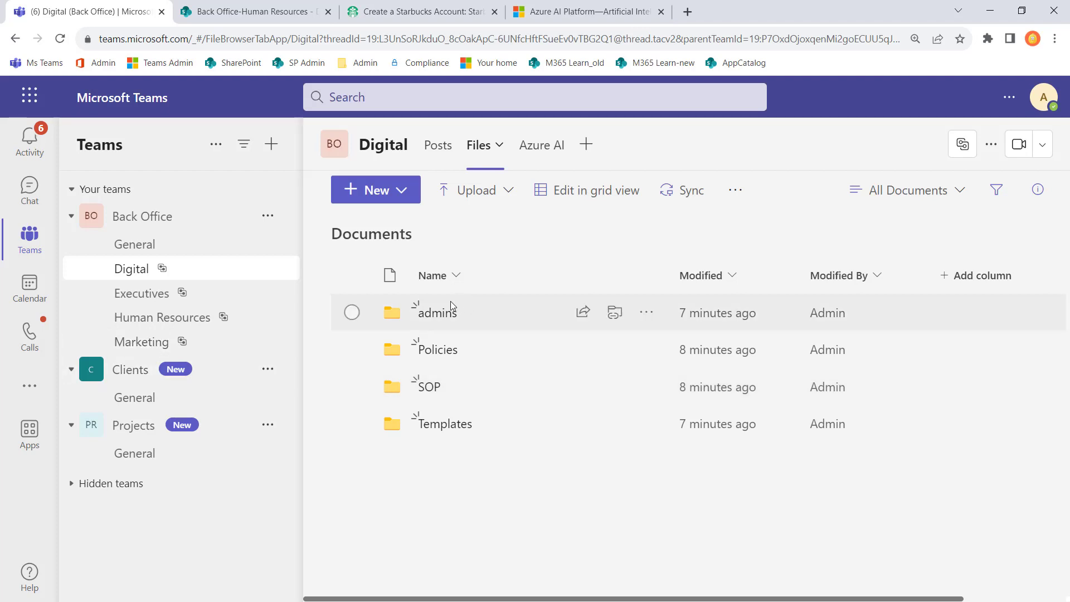
pyautogui.click(143, 319)
pyautogui.click(555, 149)
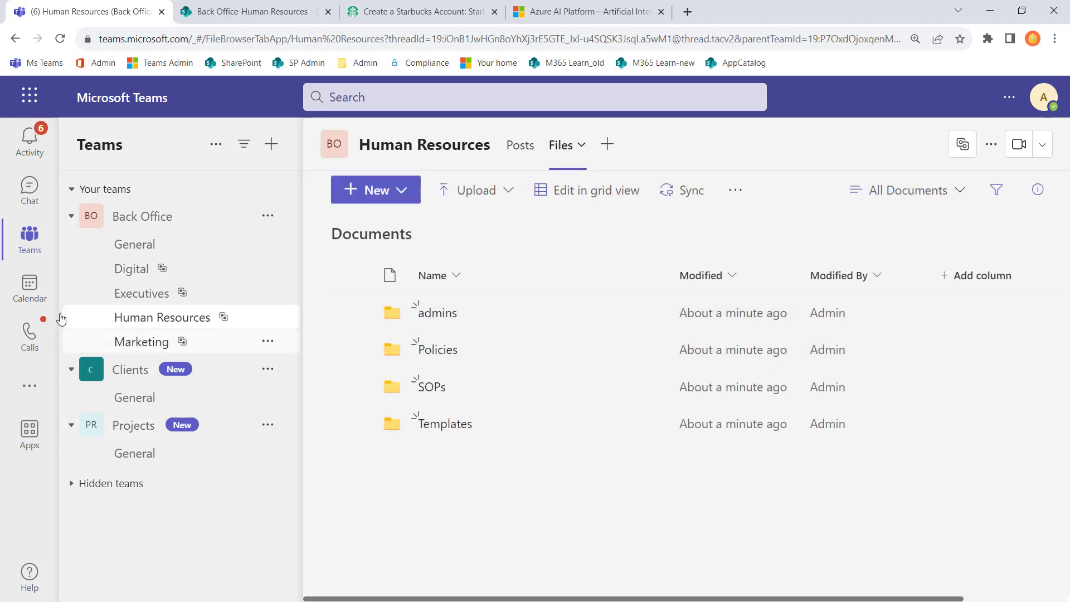
pyautogui.click(156, 296)
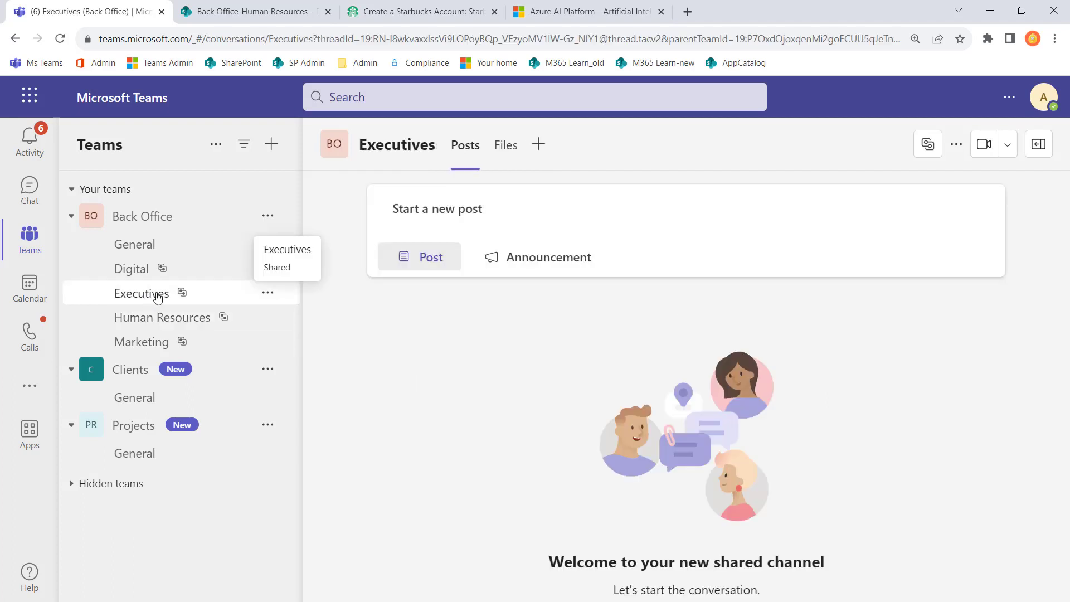
pyautogui.click(505, 148)
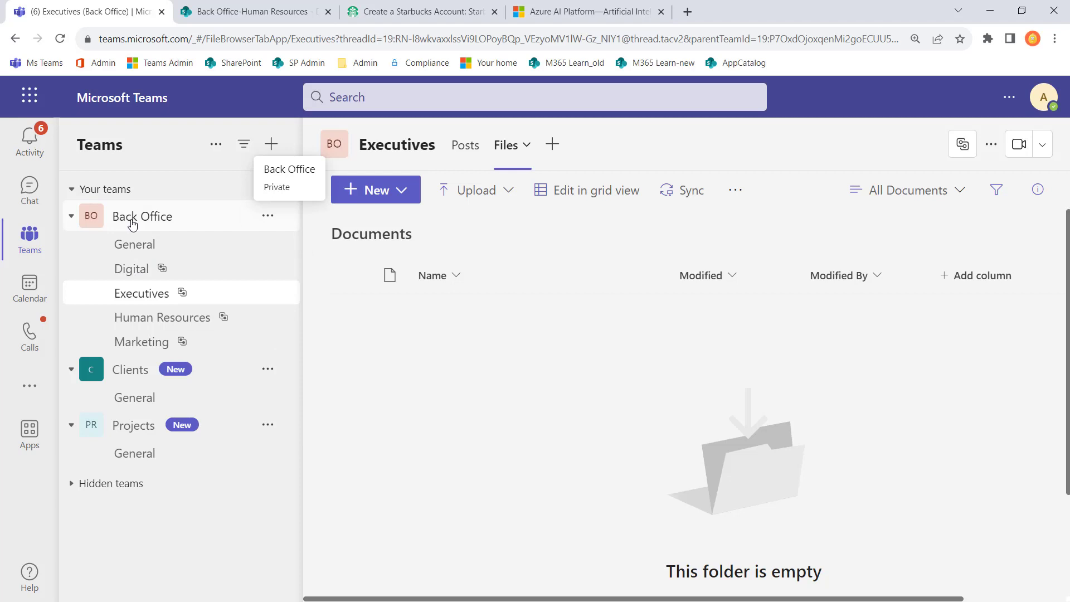
# Collapse the Back Office team in the team list, leaving the Clients and Projects teams expanded.
pyautogui.click(71, 217)
pyautogui.click(72, 246)
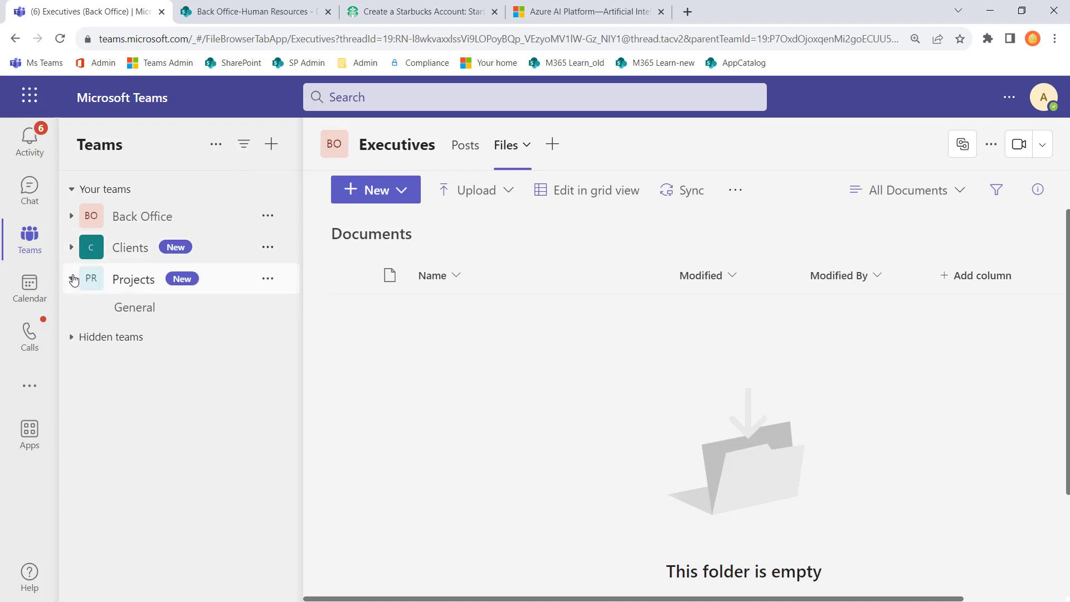
pyautogui.click(72, 279)
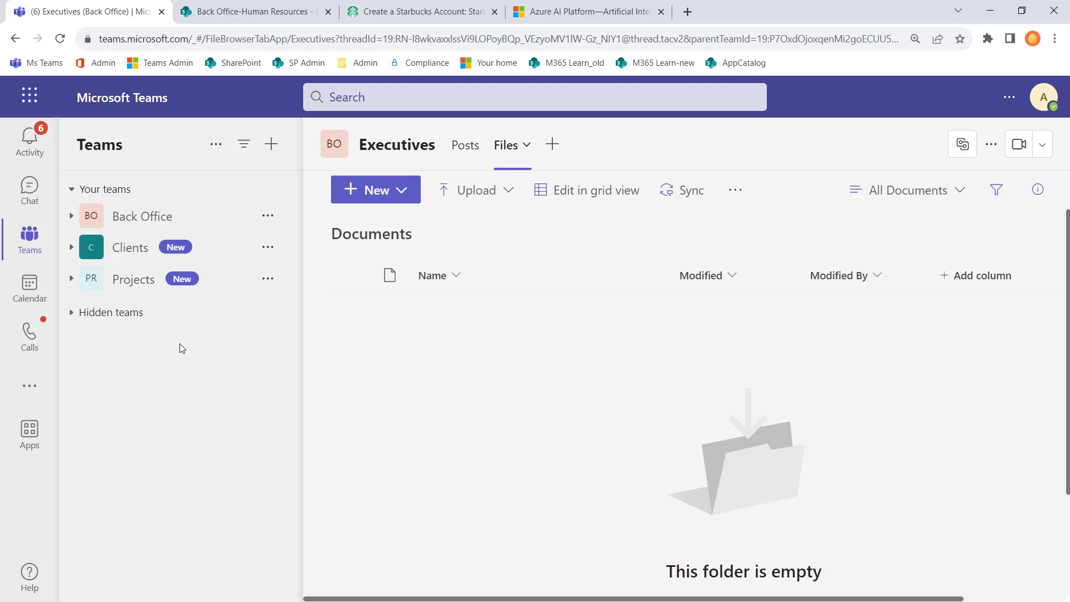
pyautogui.click(71, 247)
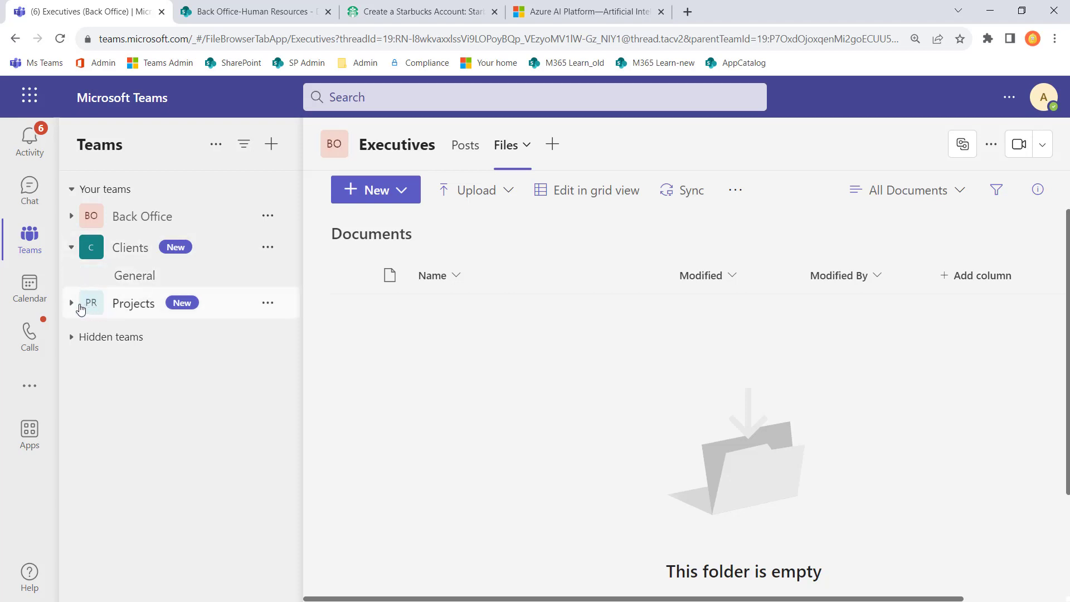
pyautogui.click(72, 303)
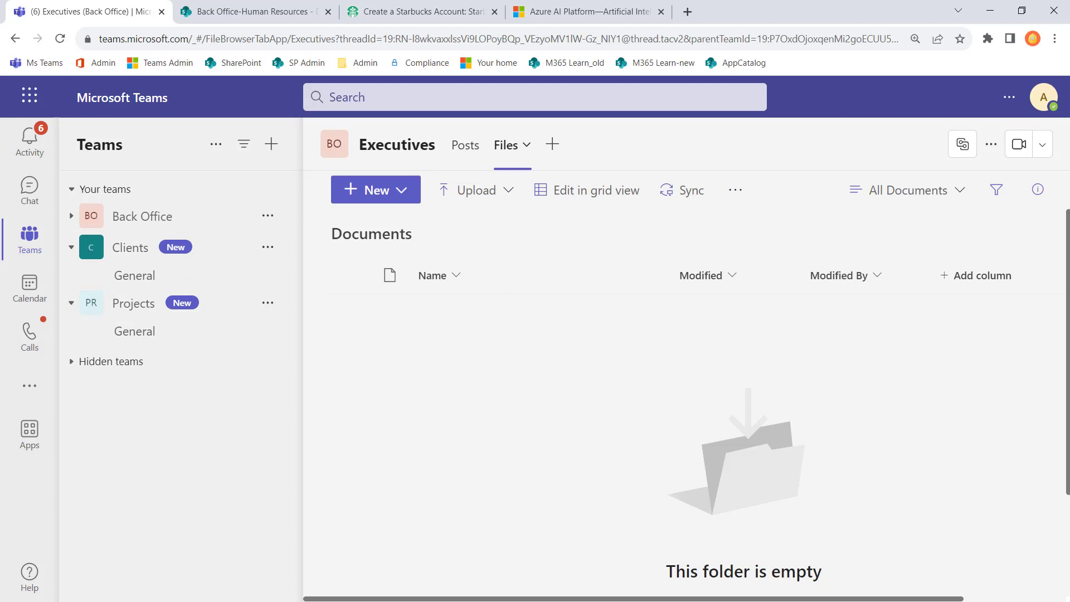
# Examine the files of the private Pepsi and Starbucks channels in the Clients team.
pyautogui.click(135, 275)
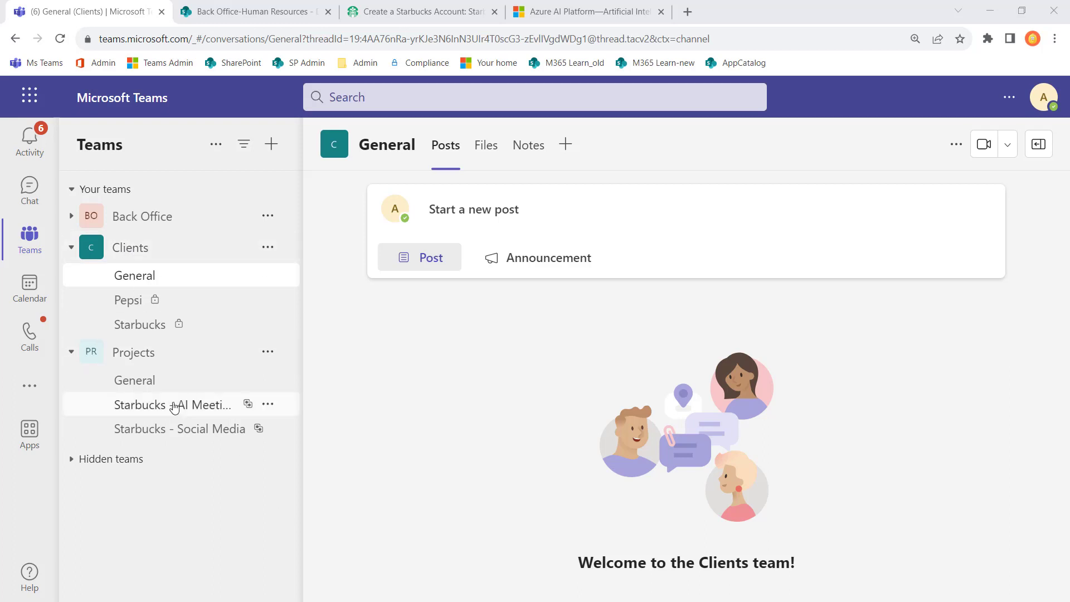
pyautogui.click(140, 306)
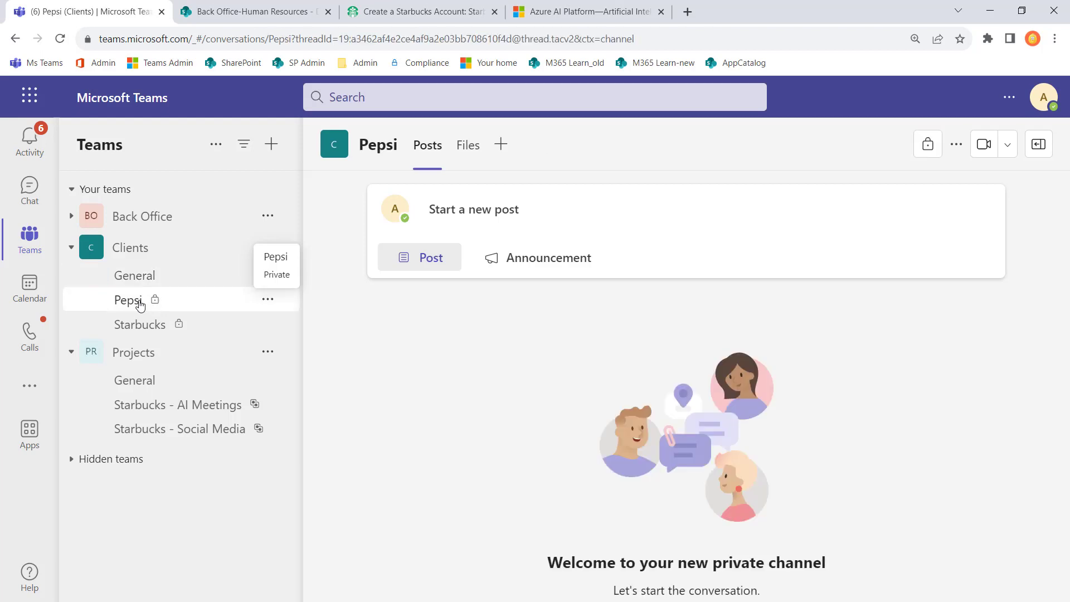
pyautogui.click(473, 151)
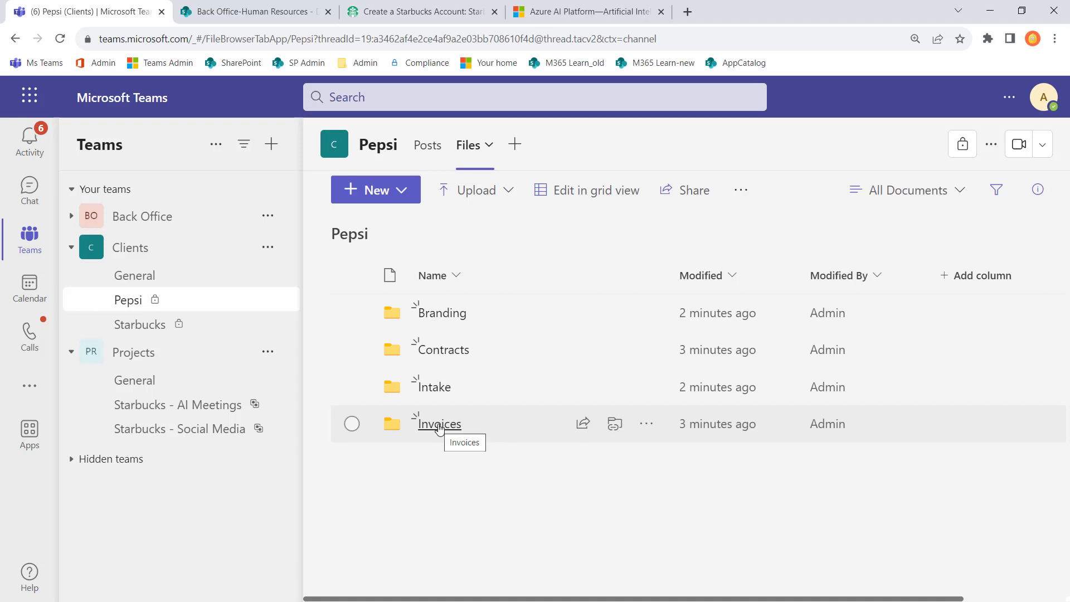
pyautogui.click(151, 327)
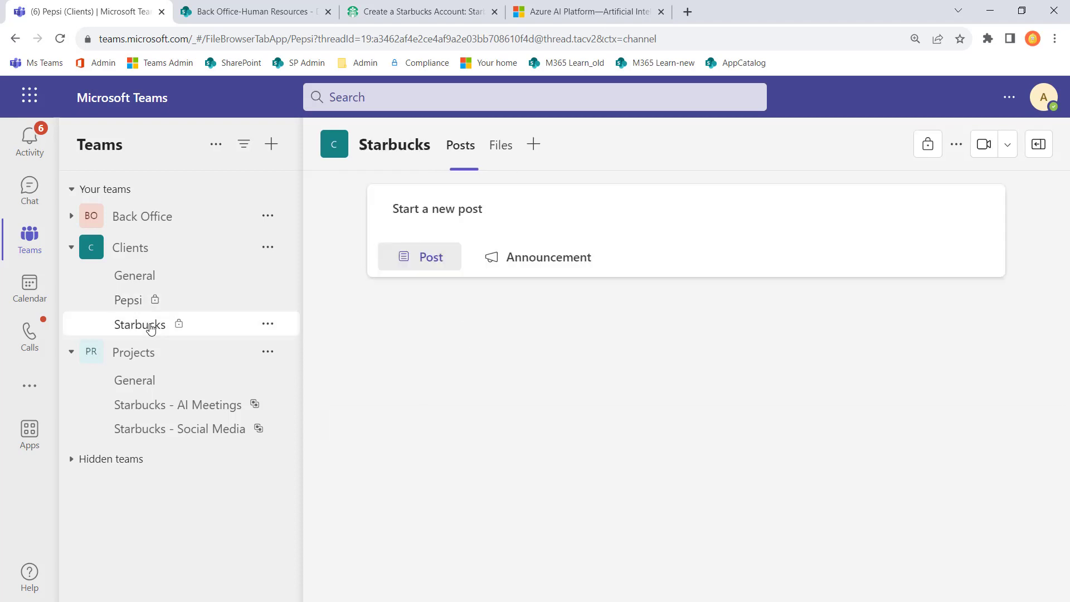
pyautogui.click(499, 146)
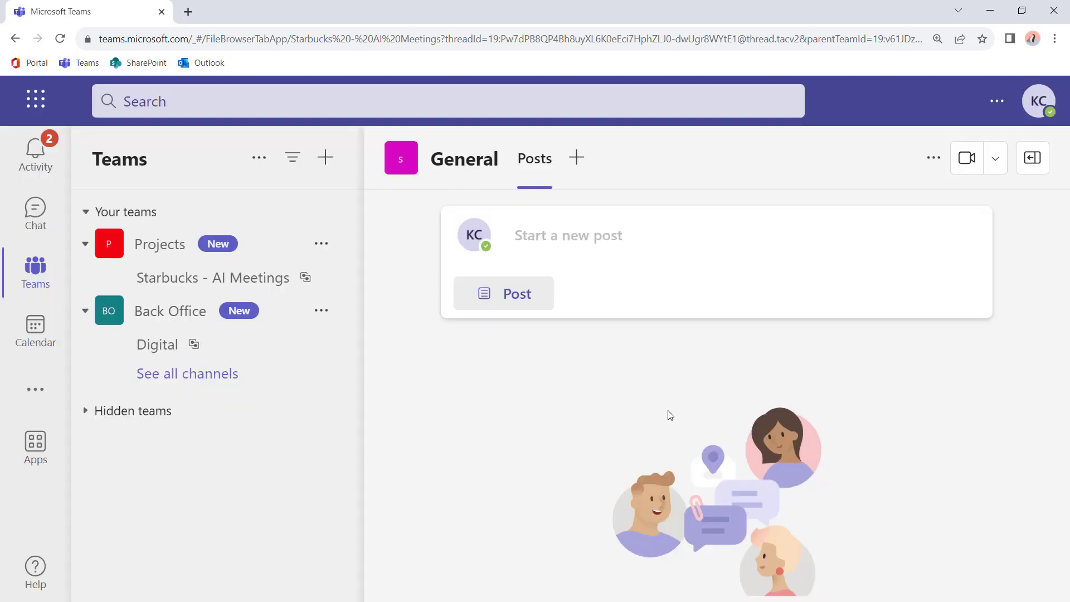
# Switch to the other member's Teams window and show all channels of the Back Office team.
pyautogui.click(239, 380)
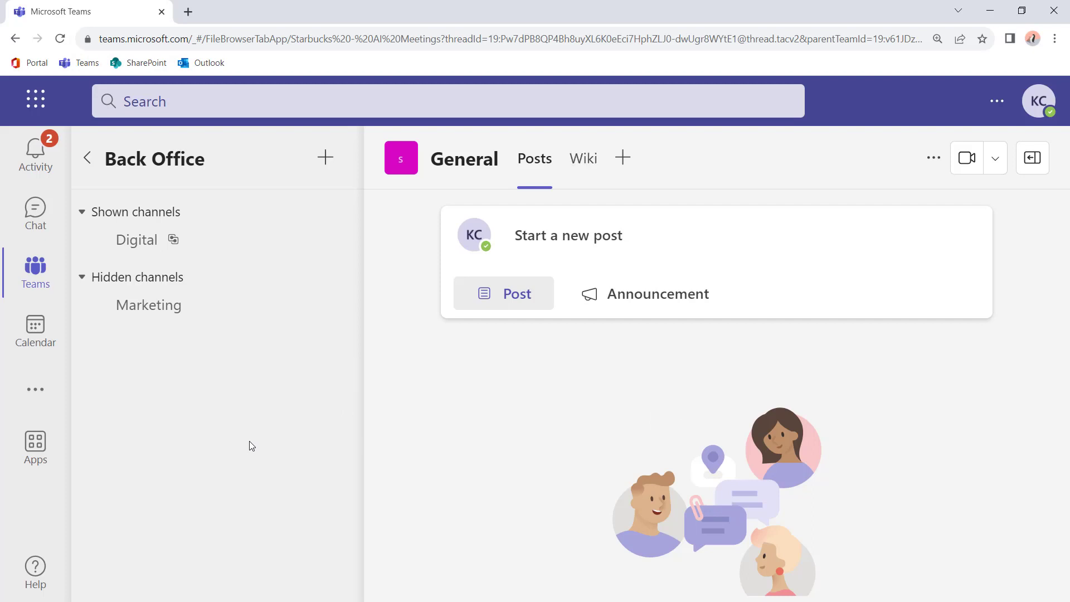